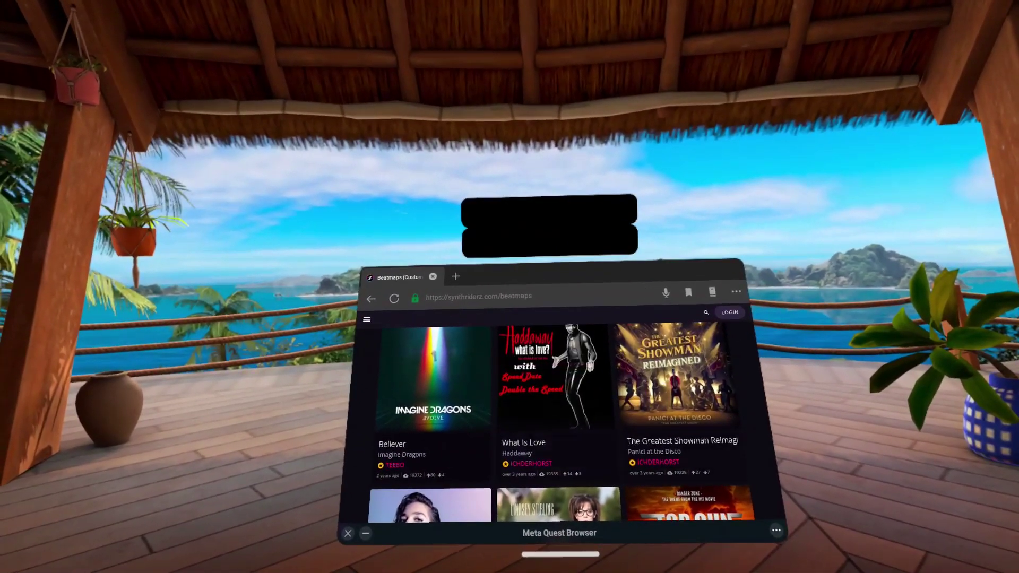
Step: Launch Cx File Explorer from the App Library filtered to Unknown Sources
click(722, 567)
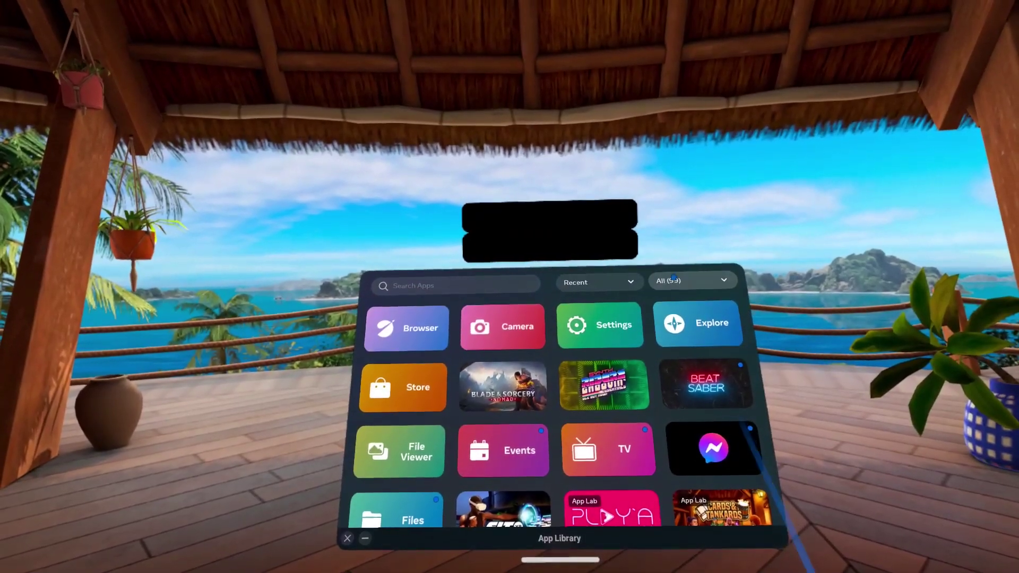
click(691, 279)
click(717, 456)
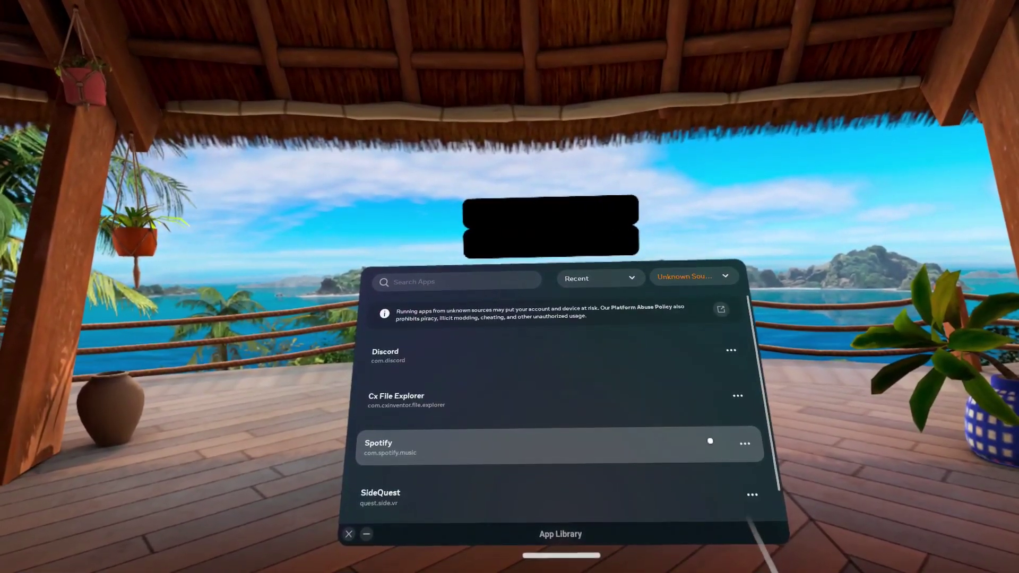
click(700, 398)
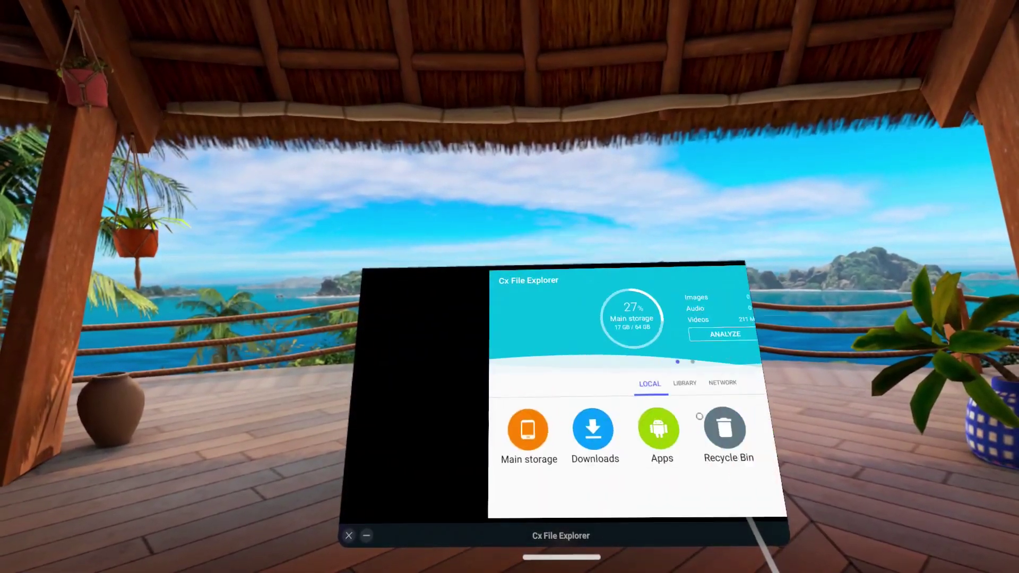
Step: In Downloads, pick the Believer, Dancing Queen and Just Dance song files for moving
click(454, 434)
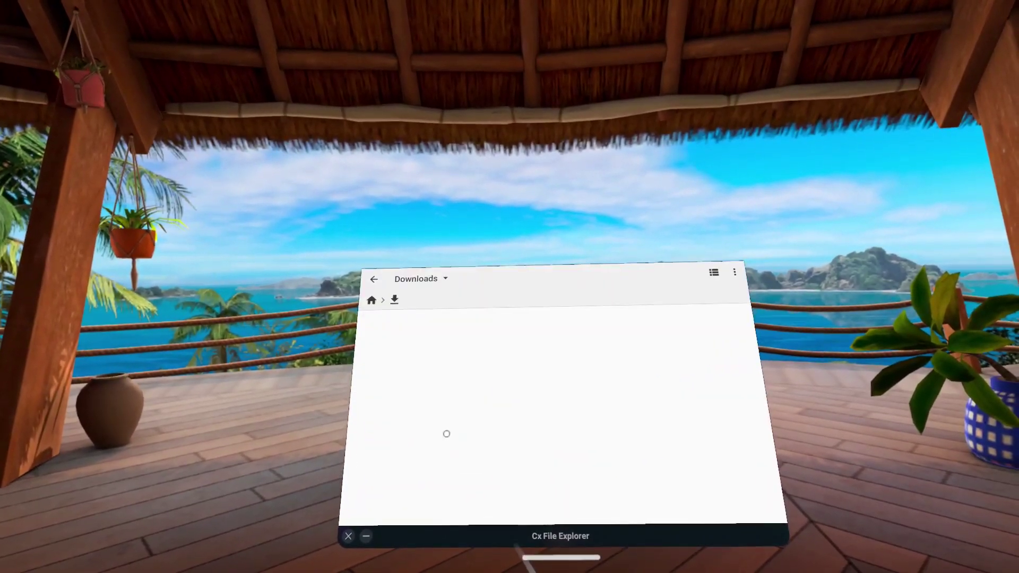
click(744, 318)
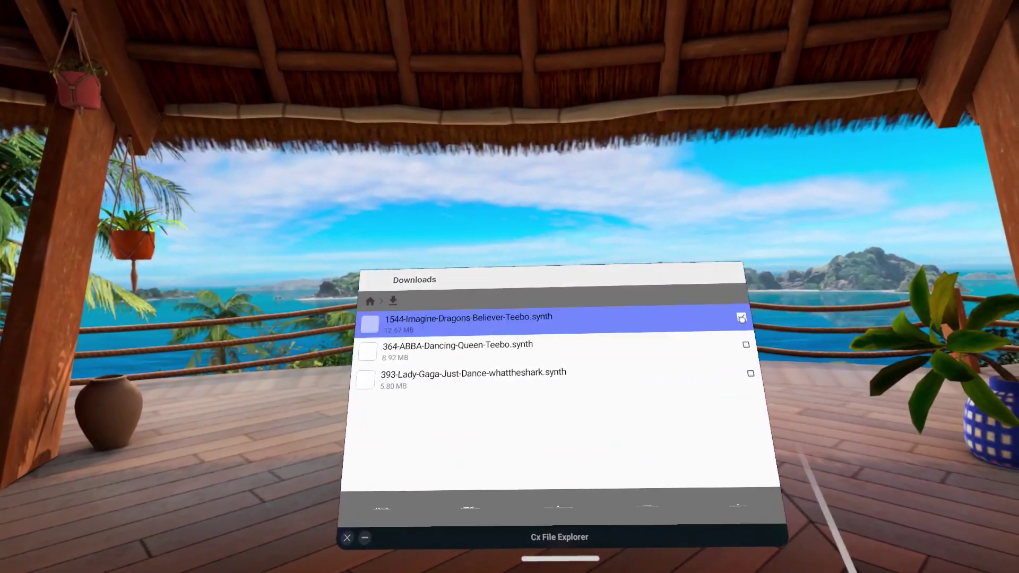
click(746, 345)
click(749, 372)
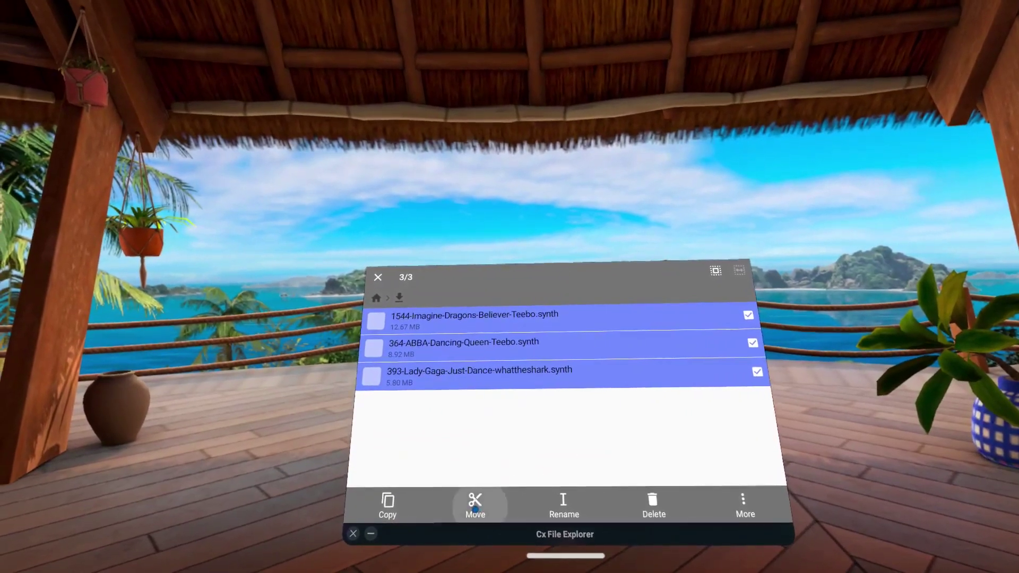
click(476, 504)
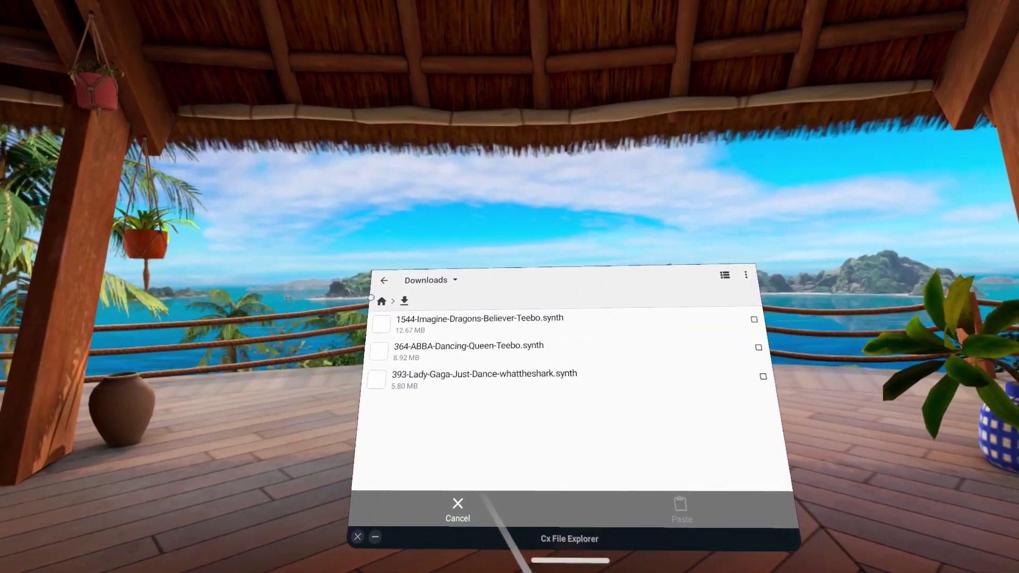
Step: Paste the three song files into main storage's SynthRidersUC/CustomSongs folder
click(381, 301)
click(431, 291)
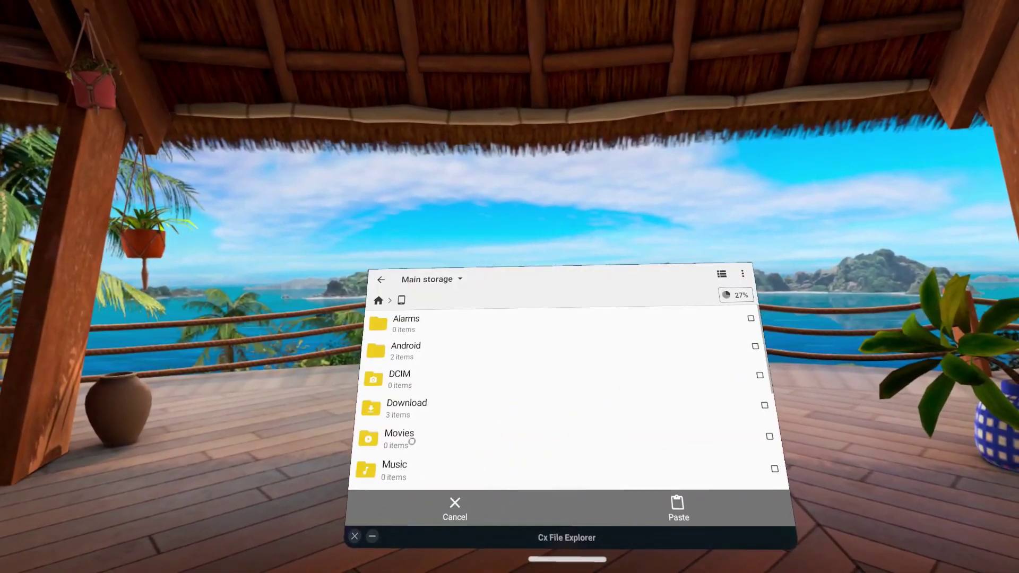
scroll(413, 439, down, 5)
click(420, 471)
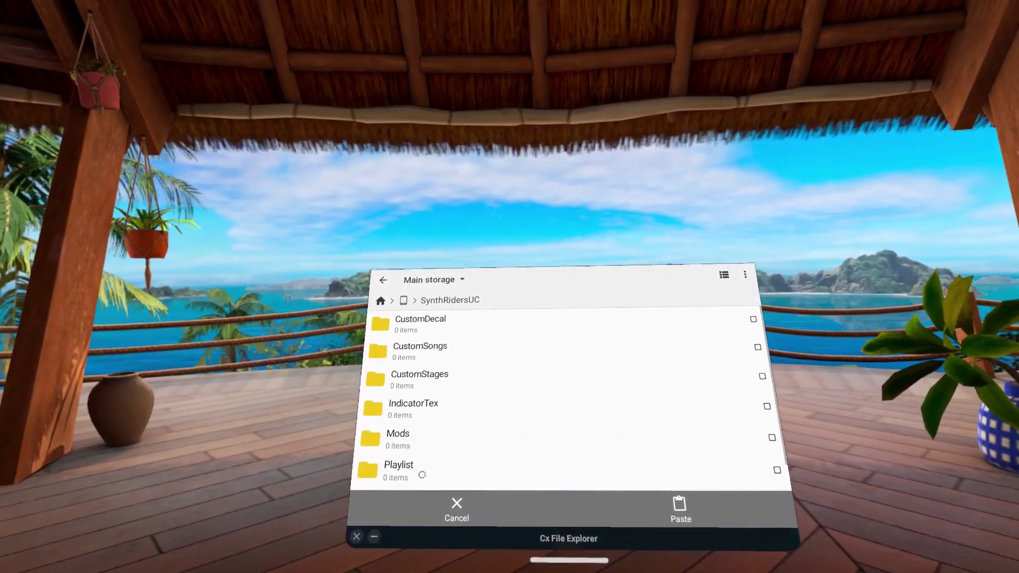
click(438, 354)
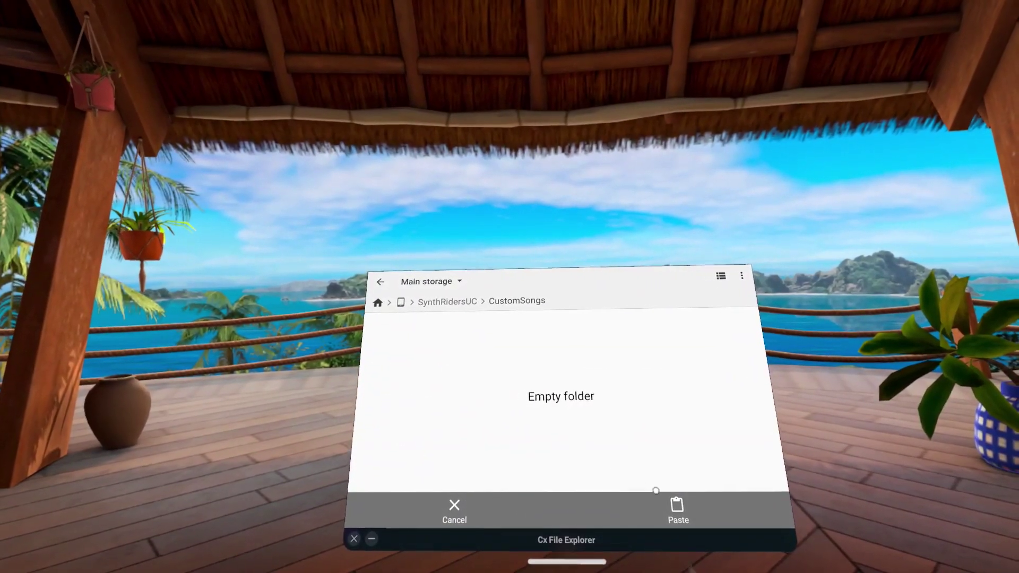
click(678, 509)
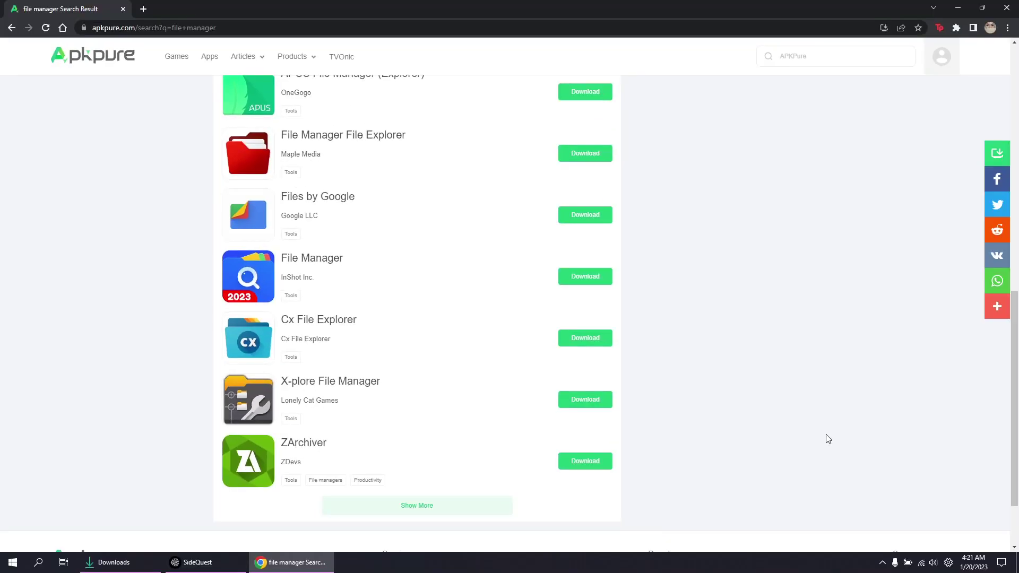
Step: Download the Cx File Explorer APK from its APKPure search result page
click(585, 337)
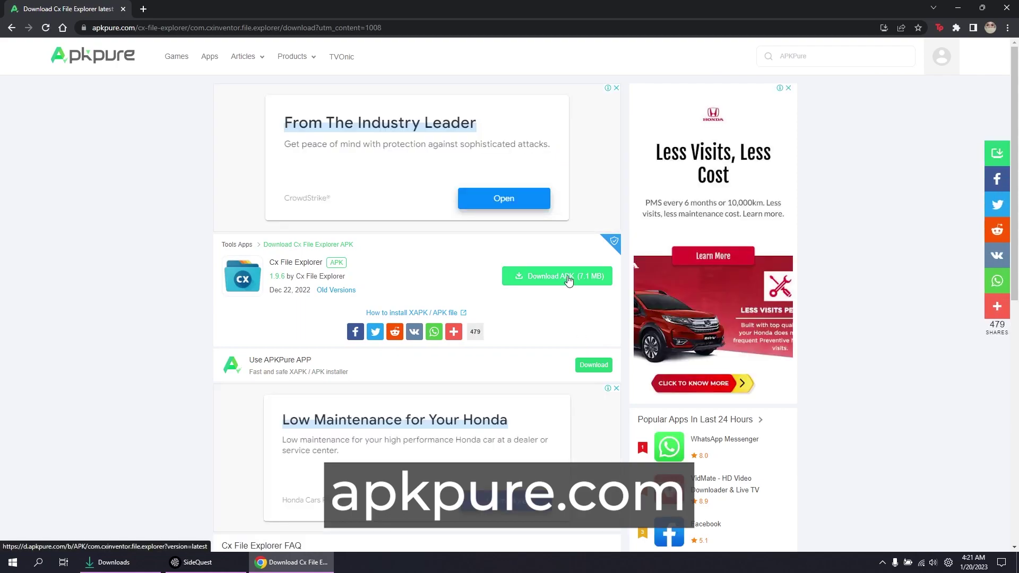
click(557, 275)
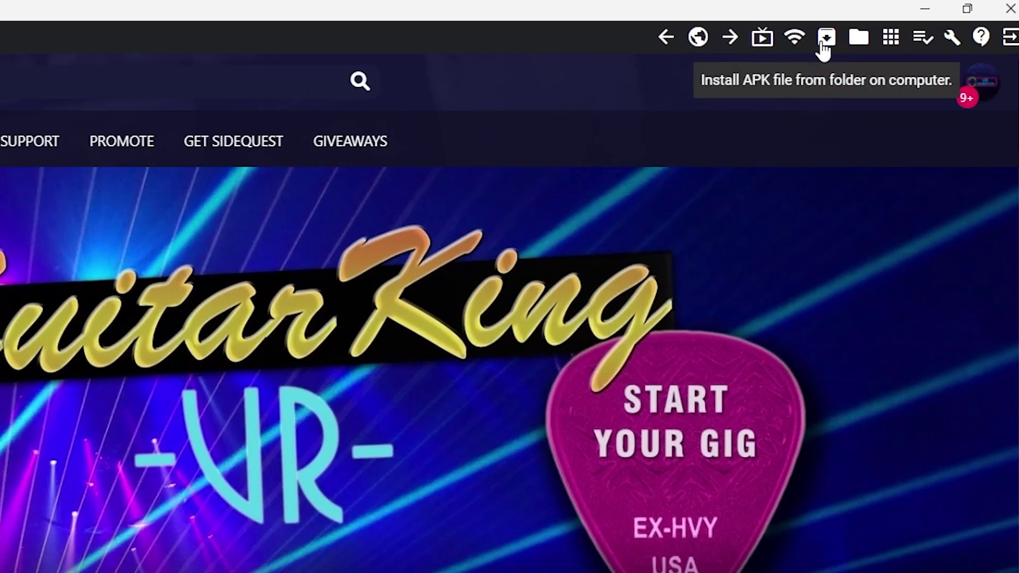
Step: Sideload the Cx File Explorer APK from the computer's Downloads folder via SideQuest
click(789, 52)
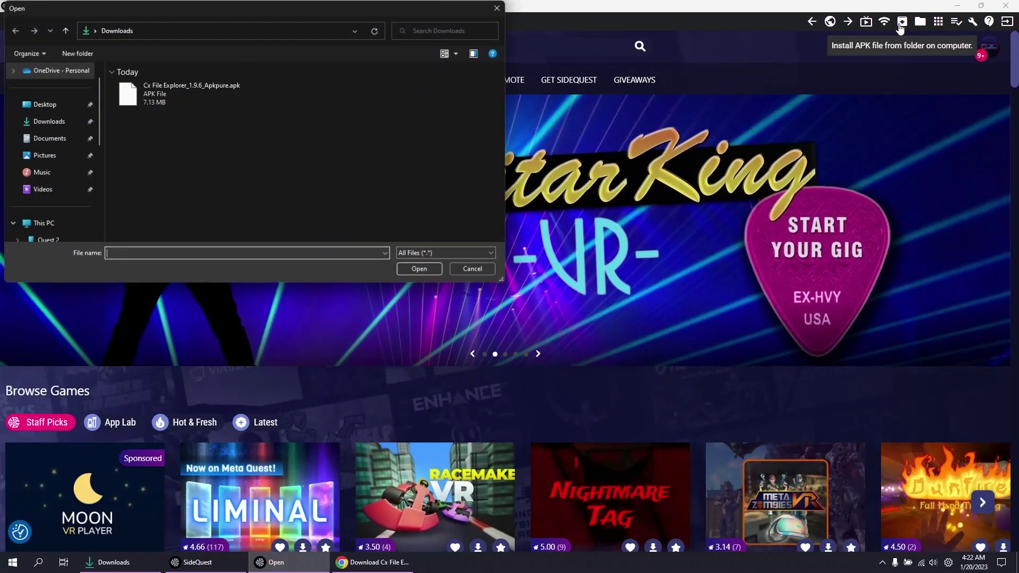
double_click(186, 94)
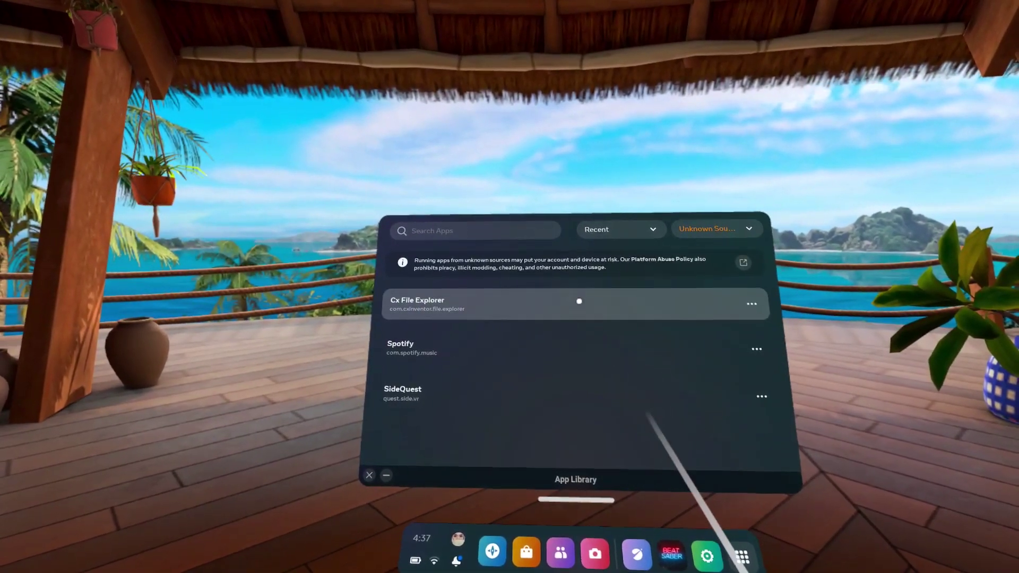
text(discord)
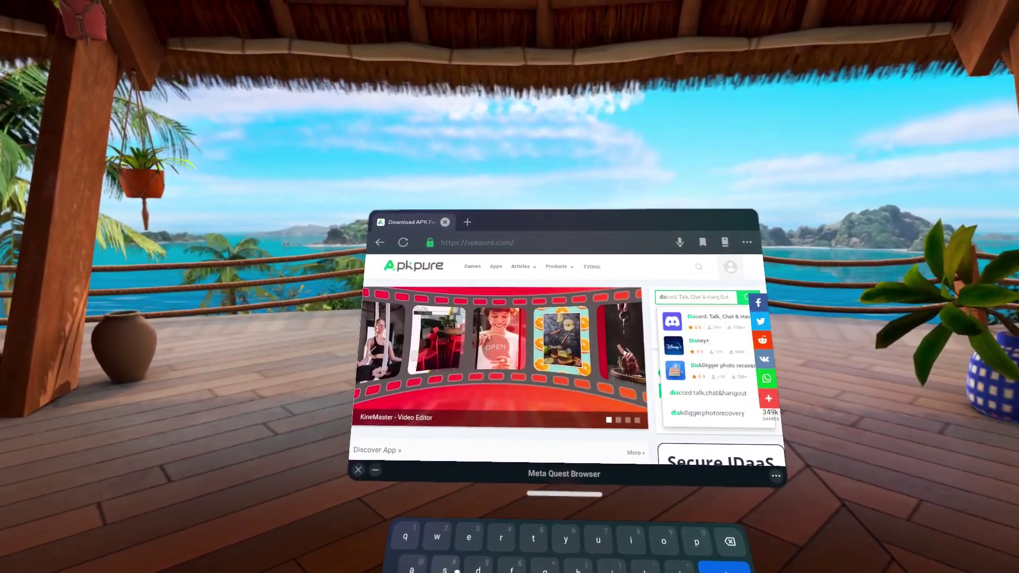
Step: Search APKPure for 'discord' and open the Discord app's page from the results
click(709, 318)
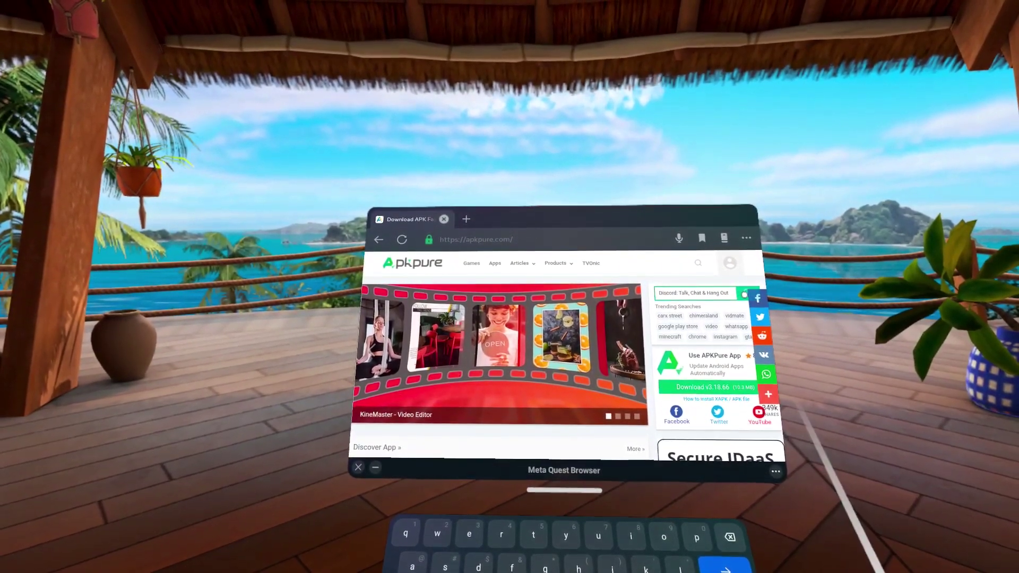
click(745, 292)
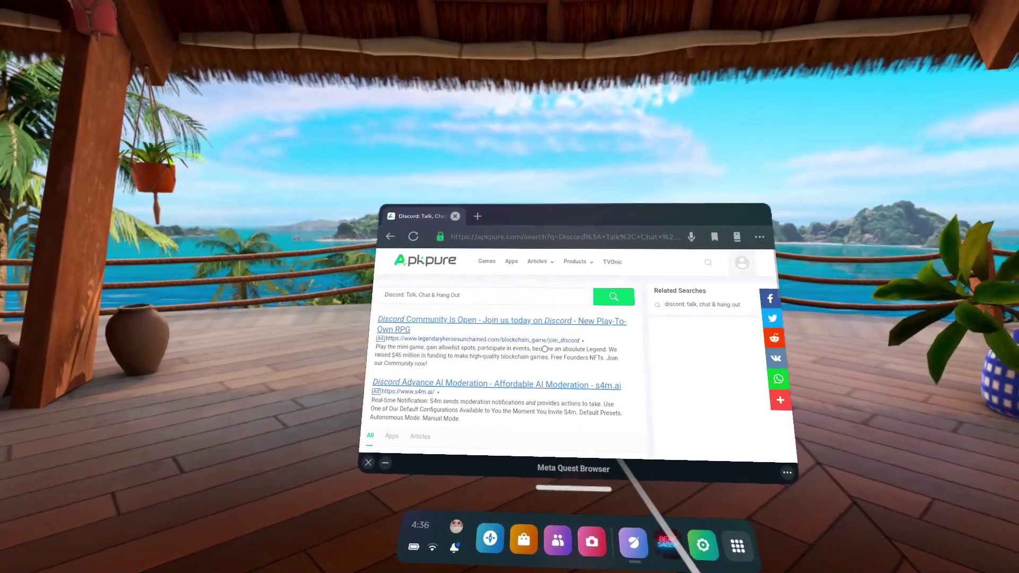
scroll(635, 349, up, 3)
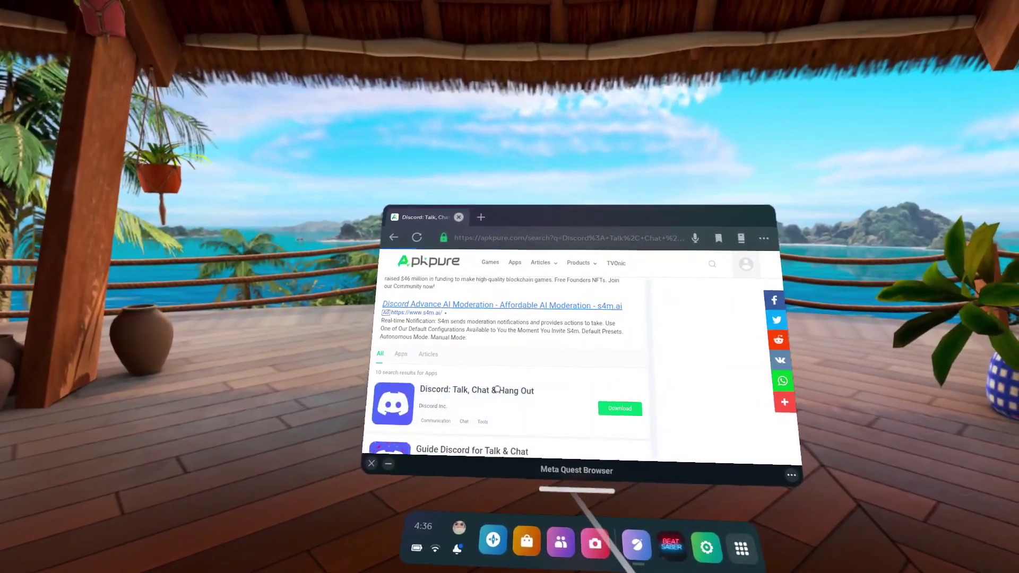
click(496, 389)
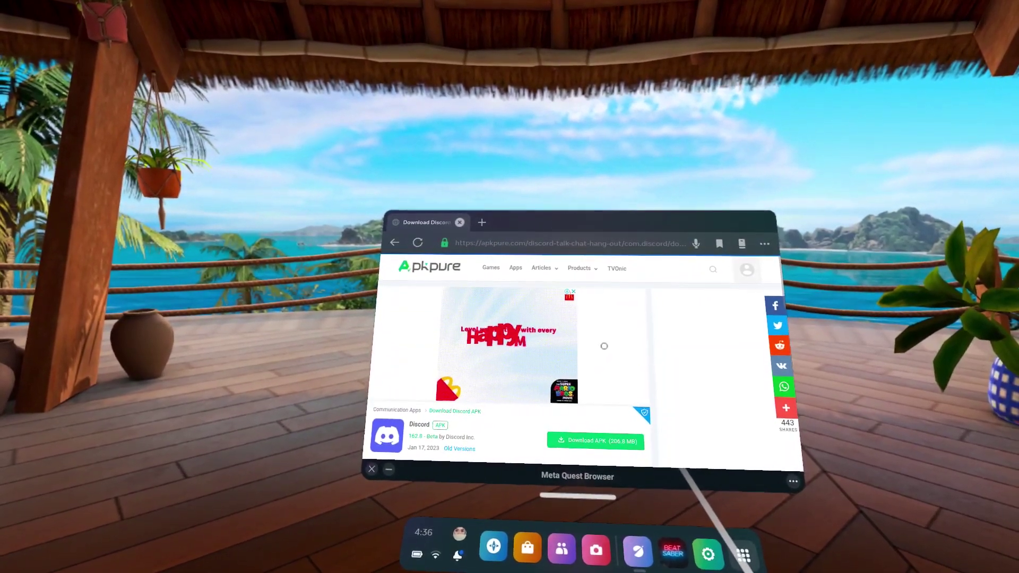
scroll(602, 347, down, 3)
Step: Download the 206.8 MB Discord APK in Meta Quest Browser
click(606, 341)
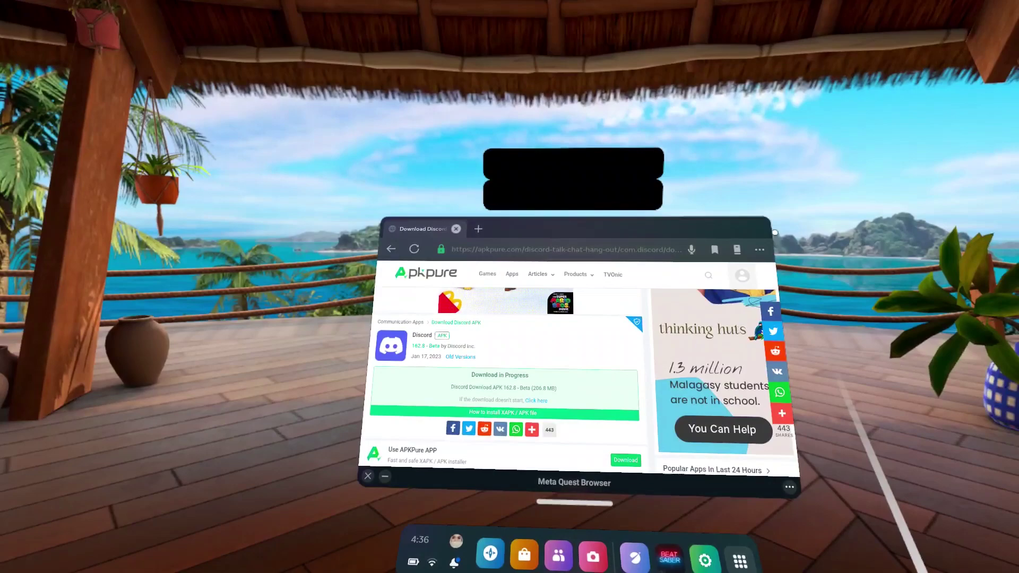
click(789, 486)
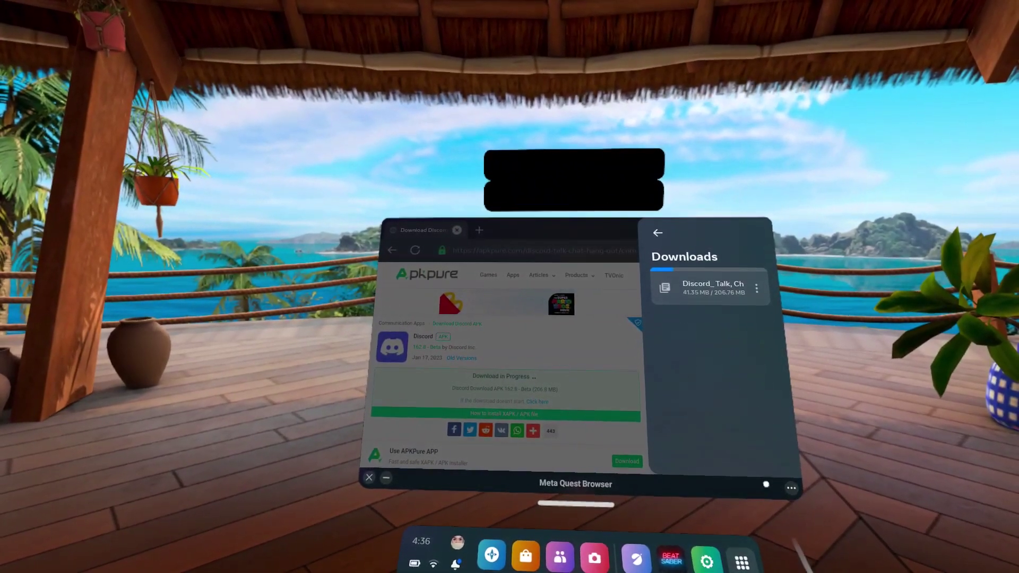
click(766, 484)
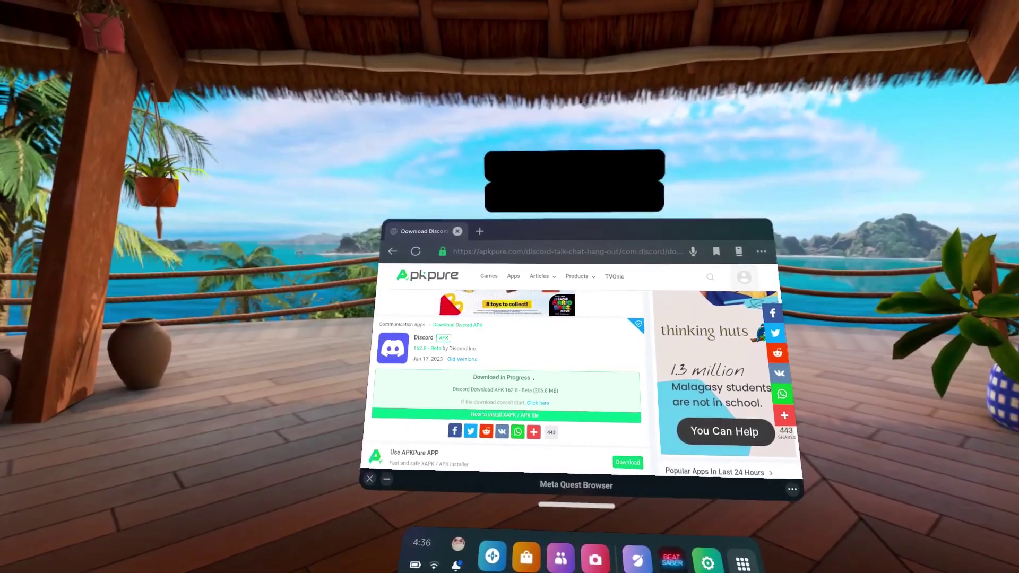
Step: Confirm the Discord APK in the browser's Downloads list, then bring up the App Library
click(761, 251)
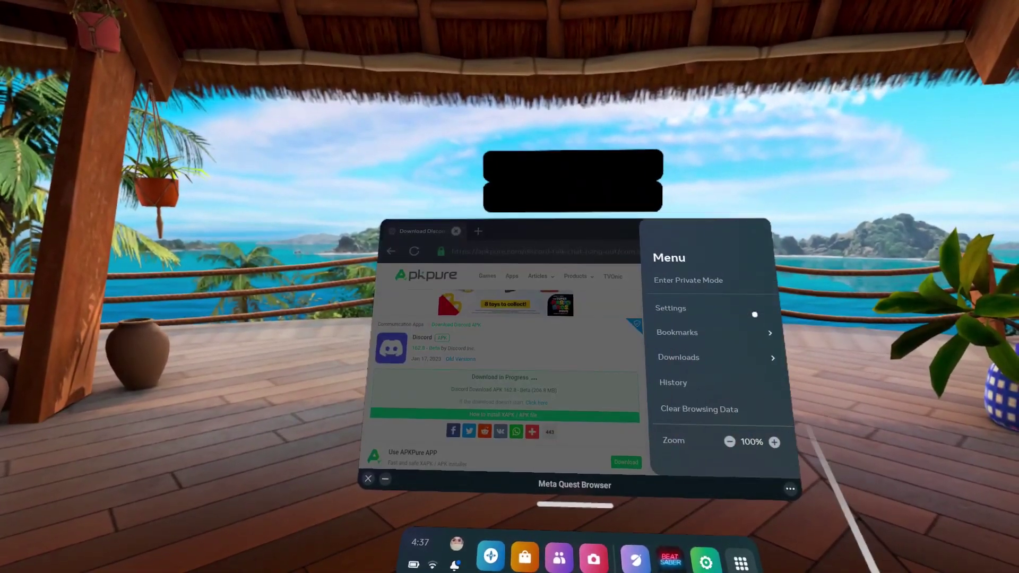
click(709, 357)
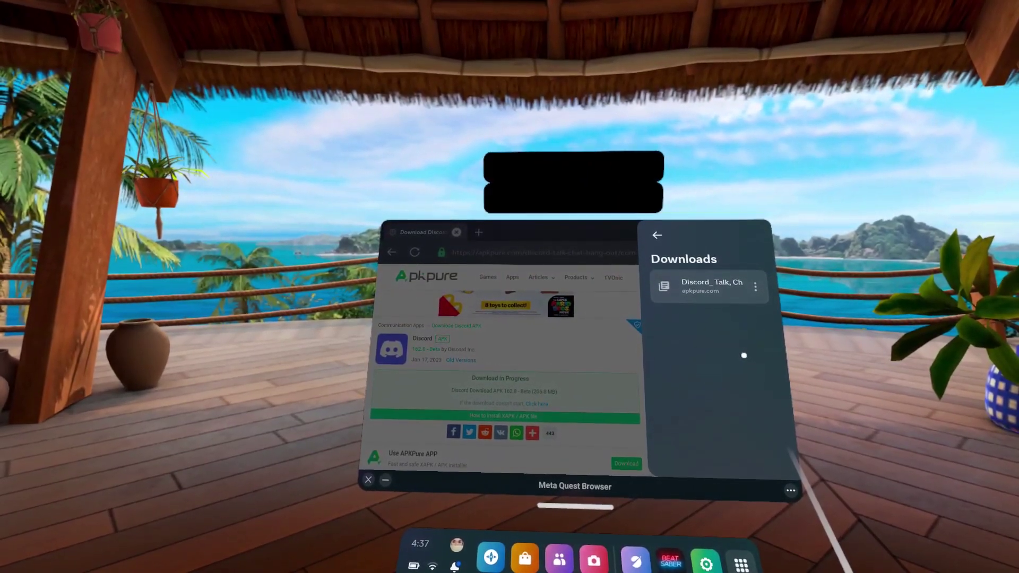
click(658, 234)
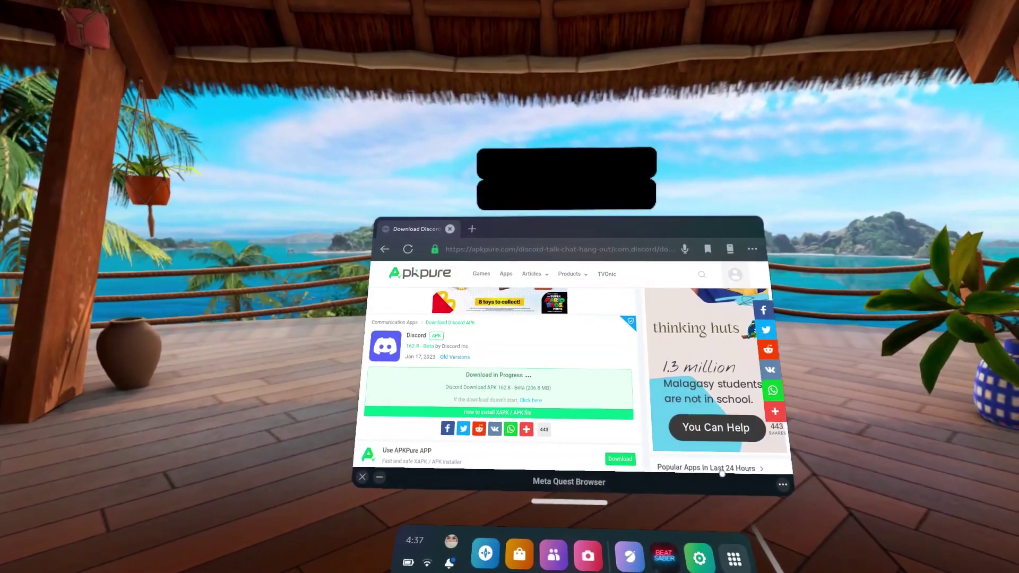
click(735, 557)
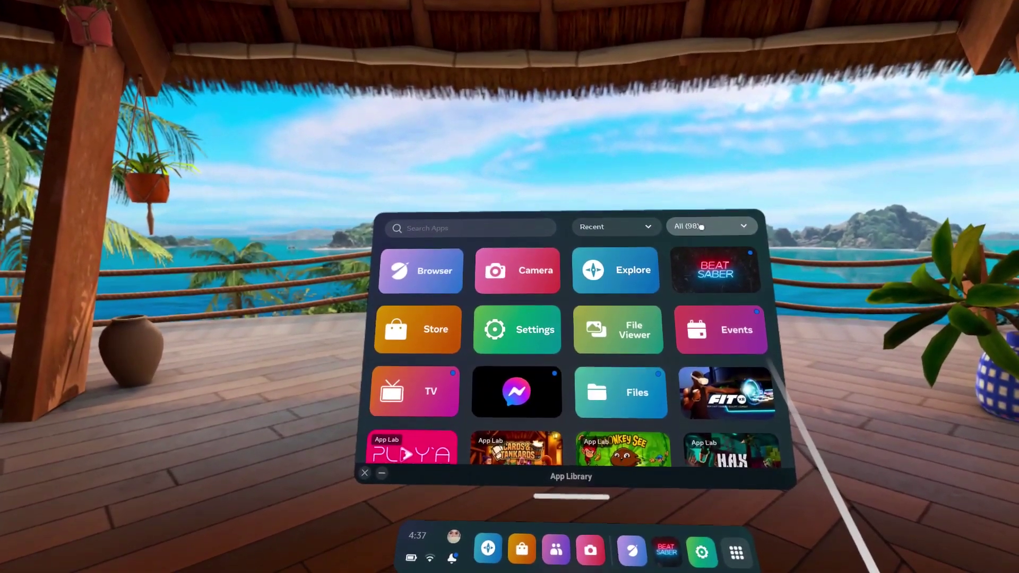
Step: Switch the All (98) filter to Unknown Sources and launch Cx File Explorer
click(712, 232)
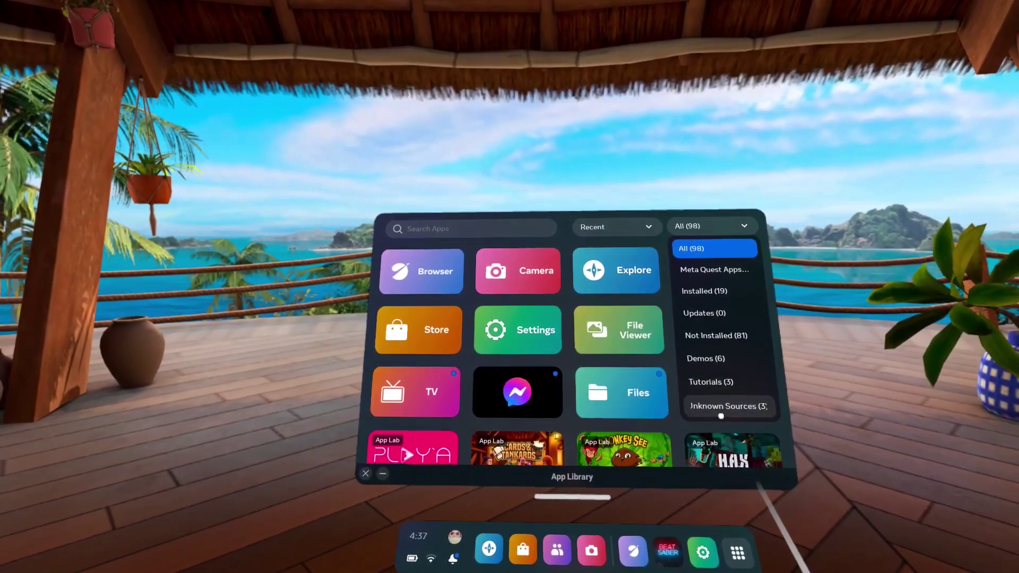
click(722, 408)
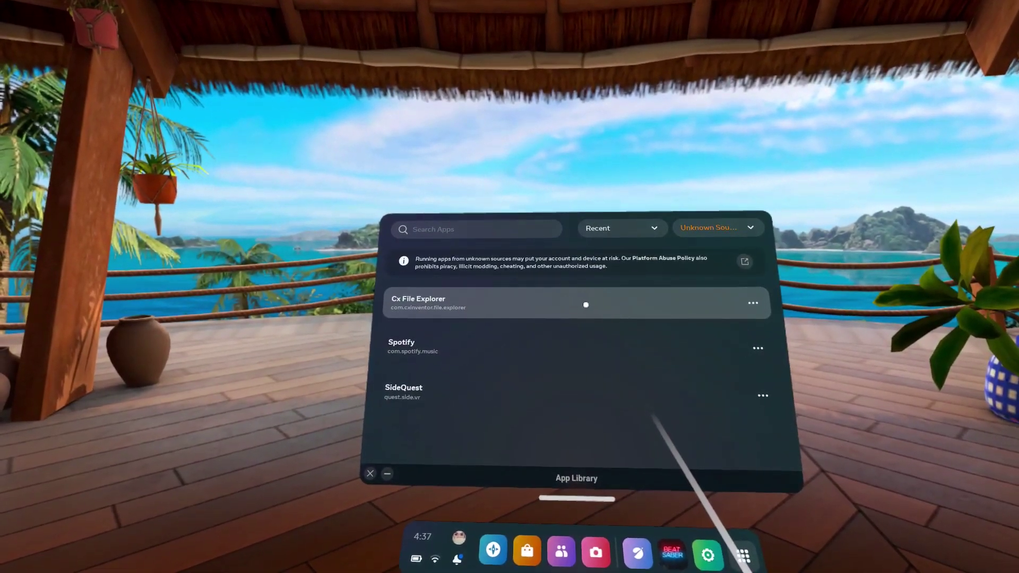
click(586, 306)
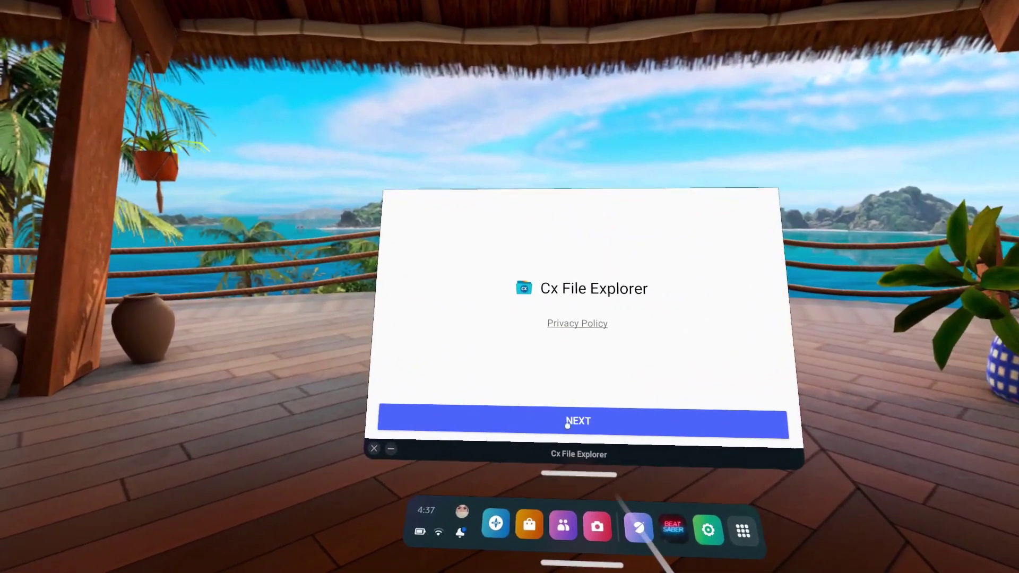
Step: Pass the welcome and Access request screens and allow Cx File Explorer storage access
click(575, 445)
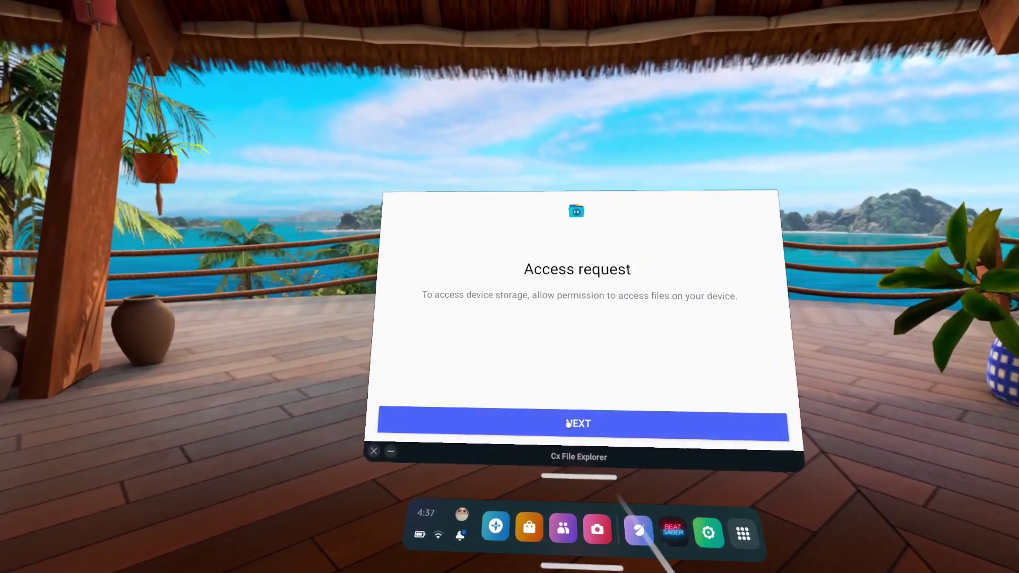
click(573, 427)
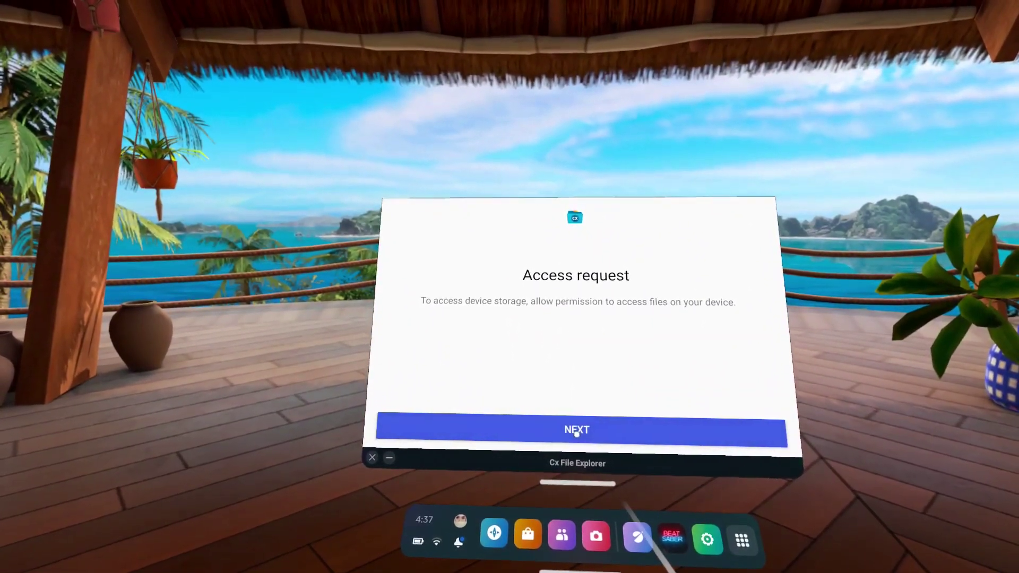
click(617, 357)
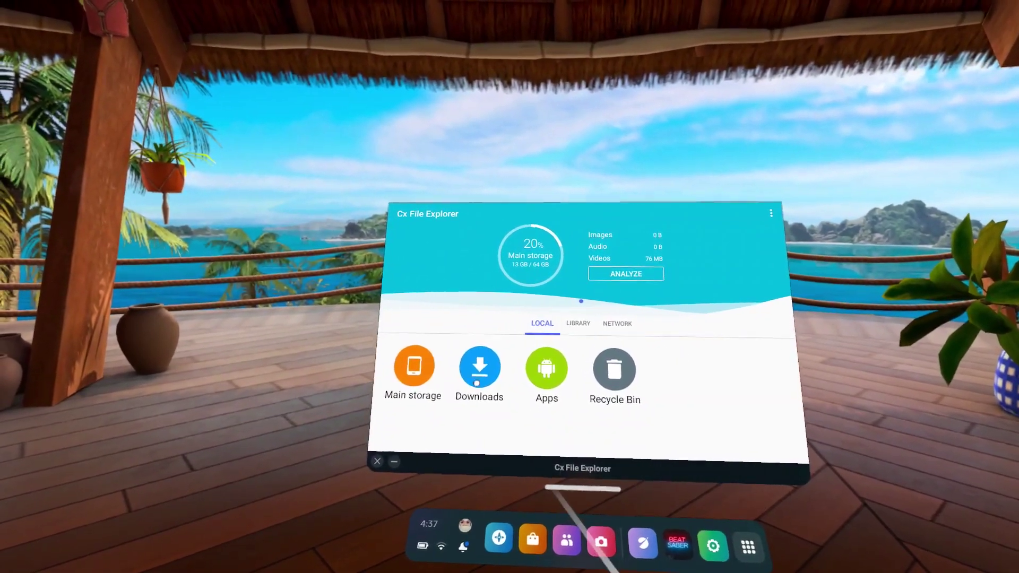
Step: After the blocked Discord APK install, turn on 'Allow from this source' for Cx File Explorer
click(475, 361)
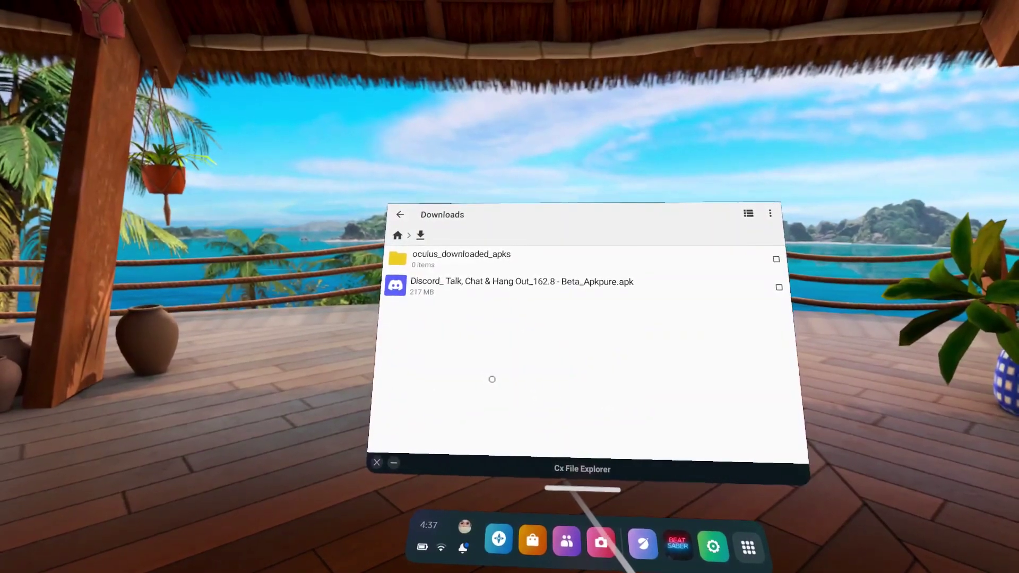
click(561, 292)
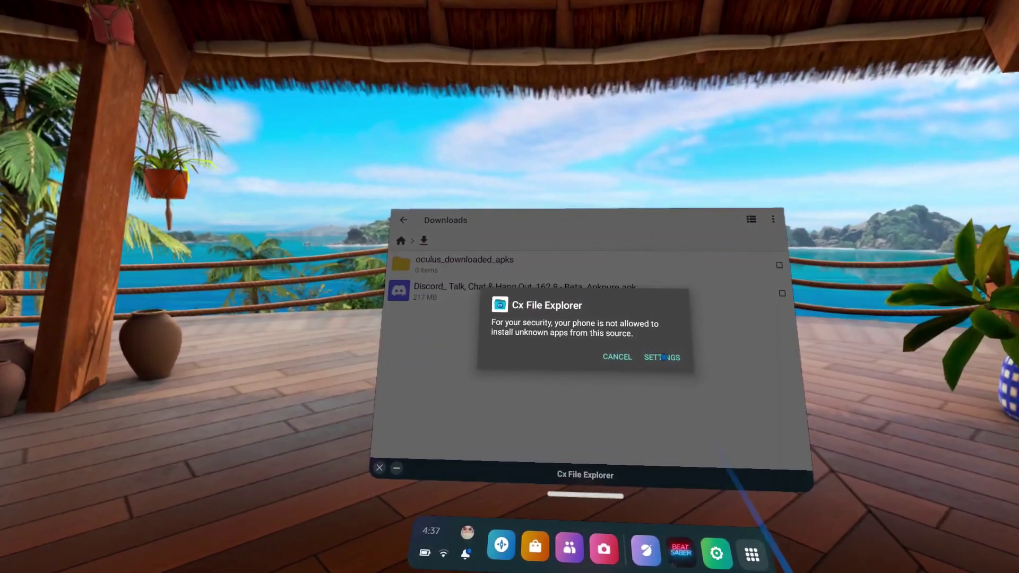
click(666, 358)
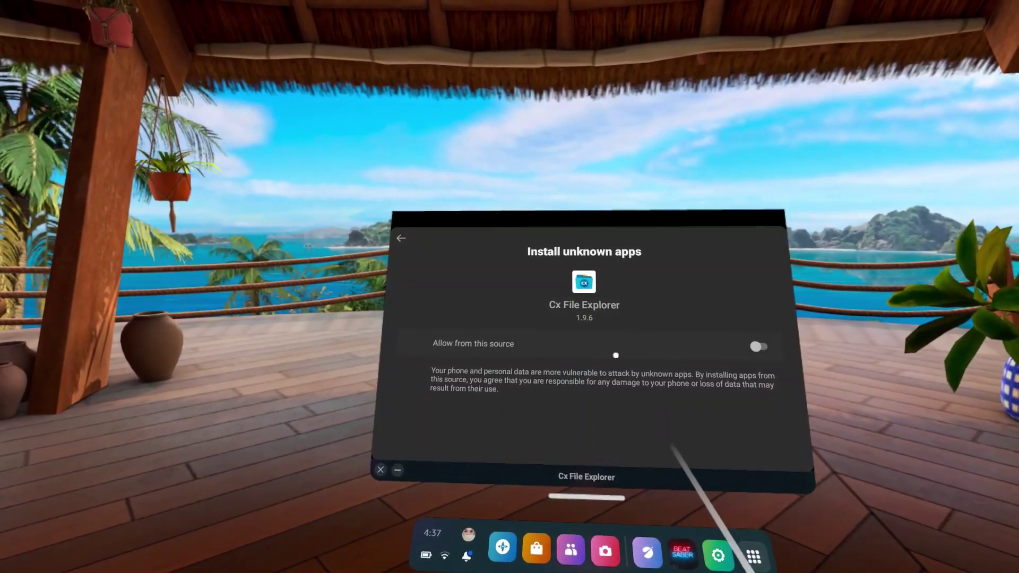
click(758, 346)
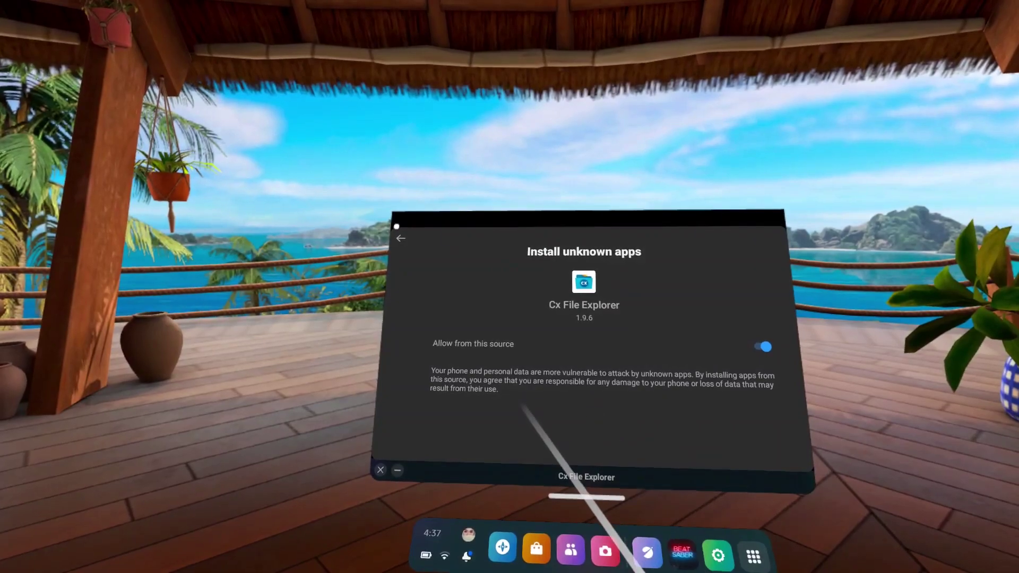
click(400, 238)
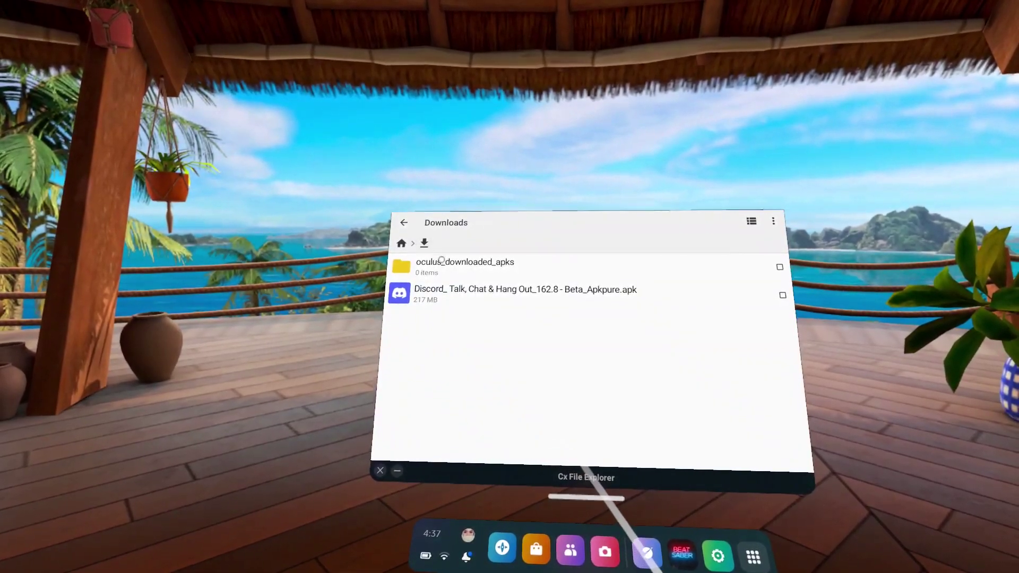
Step: Install the Discord APK and open Discord from the App installed dialog
click(576, 301)
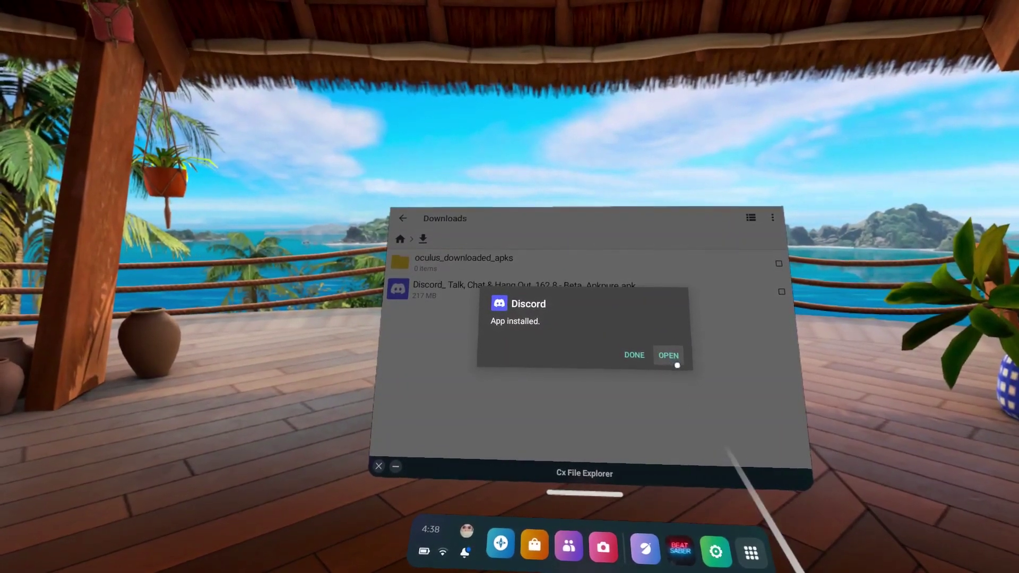
click(667, 355)
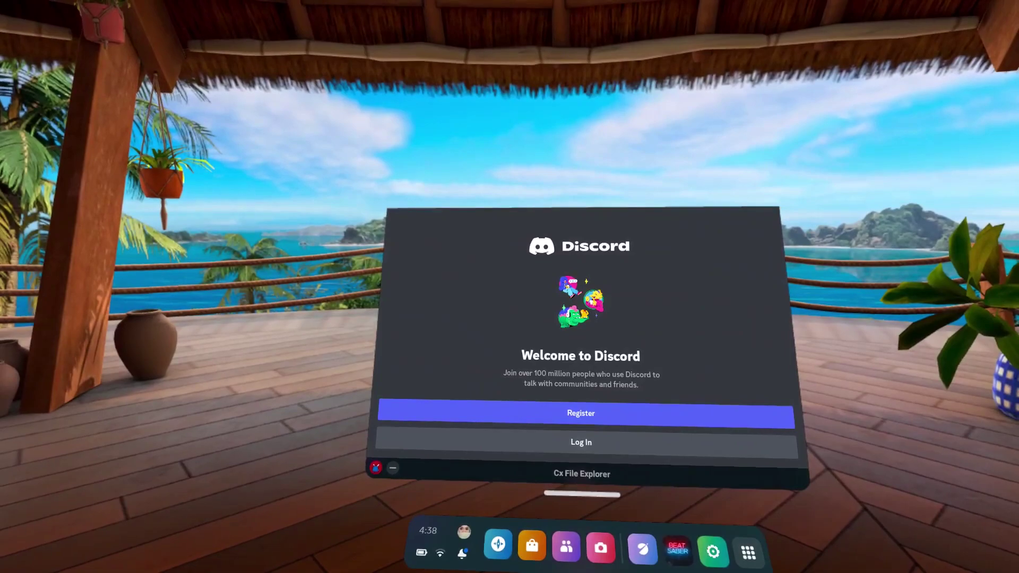
Step: Close Discord, then relaunch it from the App Library's Unknown Sources list
click(372, 466)
click(746, 548)
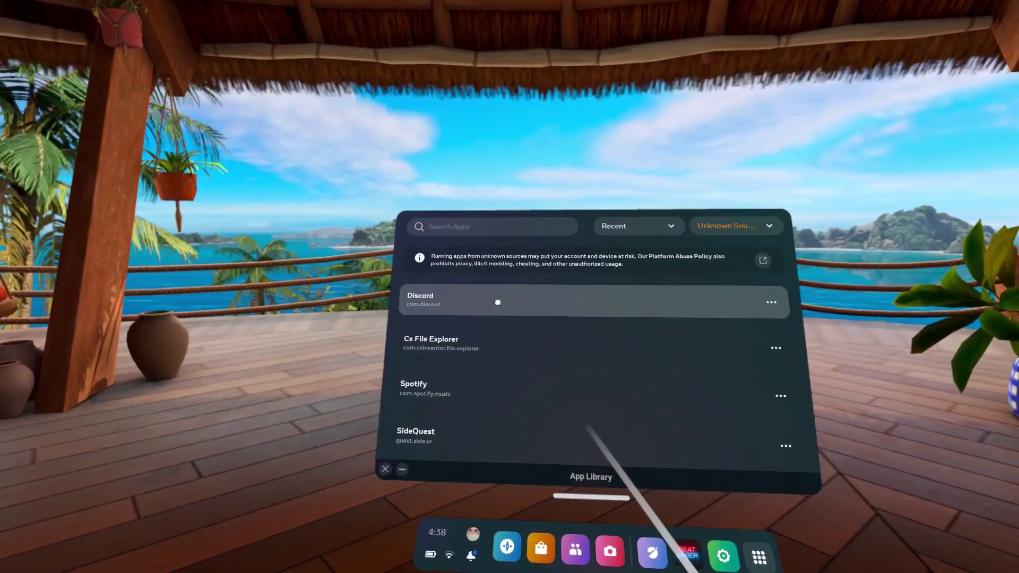
click(508, 301)
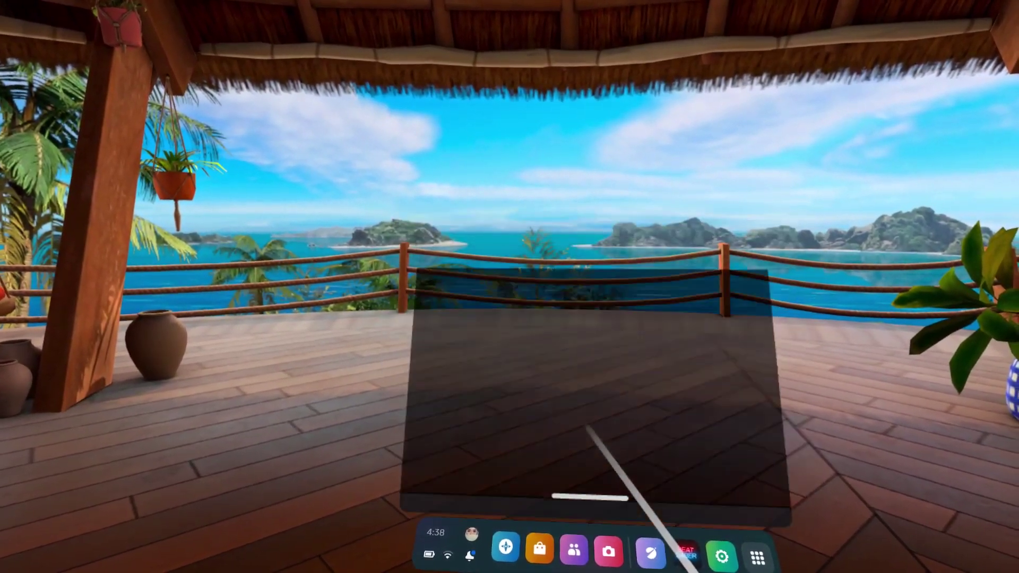